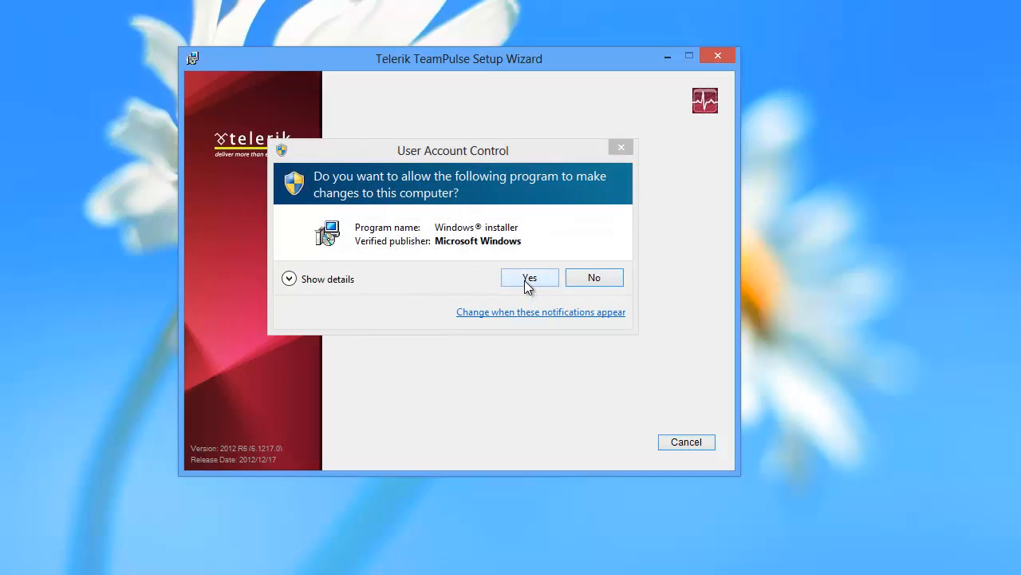
- Allow the installer to make changes to the computer and accept the TeamPulse license agreement
click(527, 279)
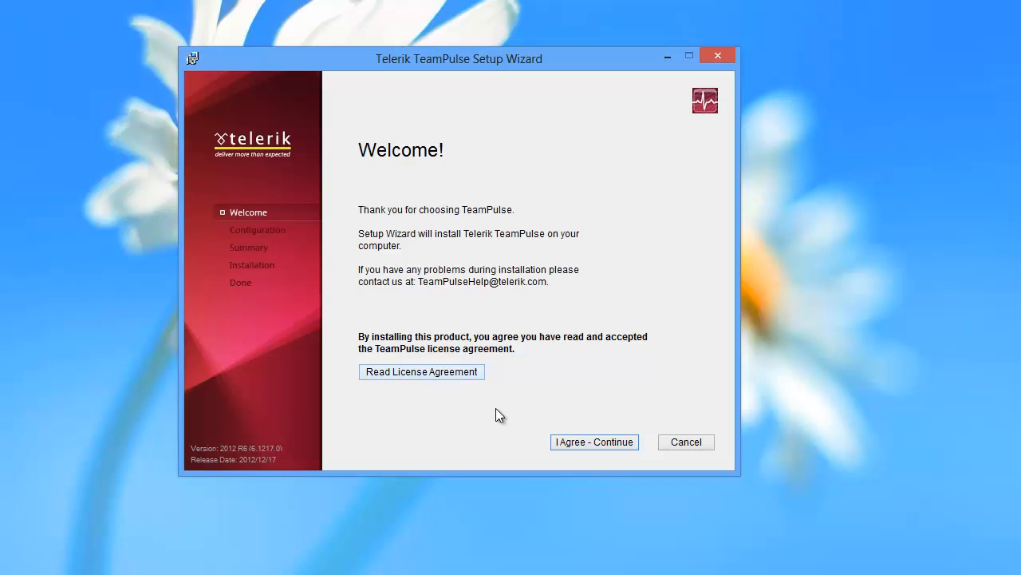
click(567, 444)
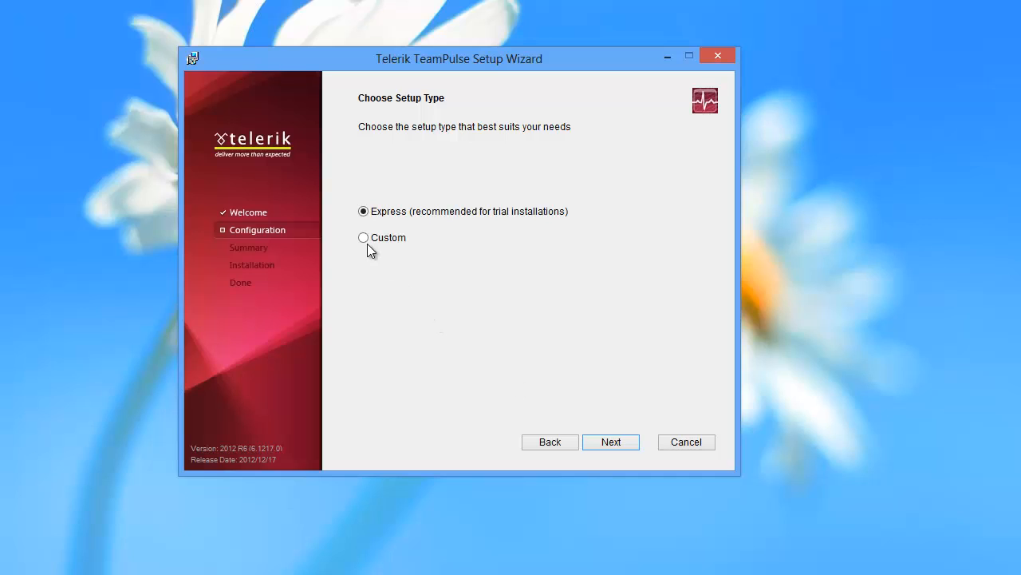
- Proceed with the Custom setup type, keeping the default installation folder and automatic web server configuration
click(609, 443)
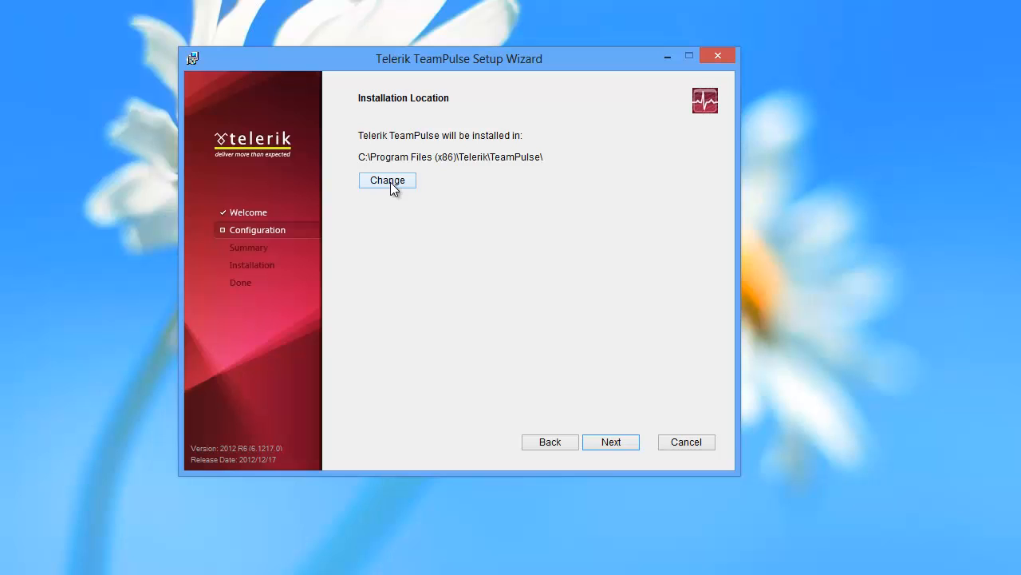
click(611, 446)
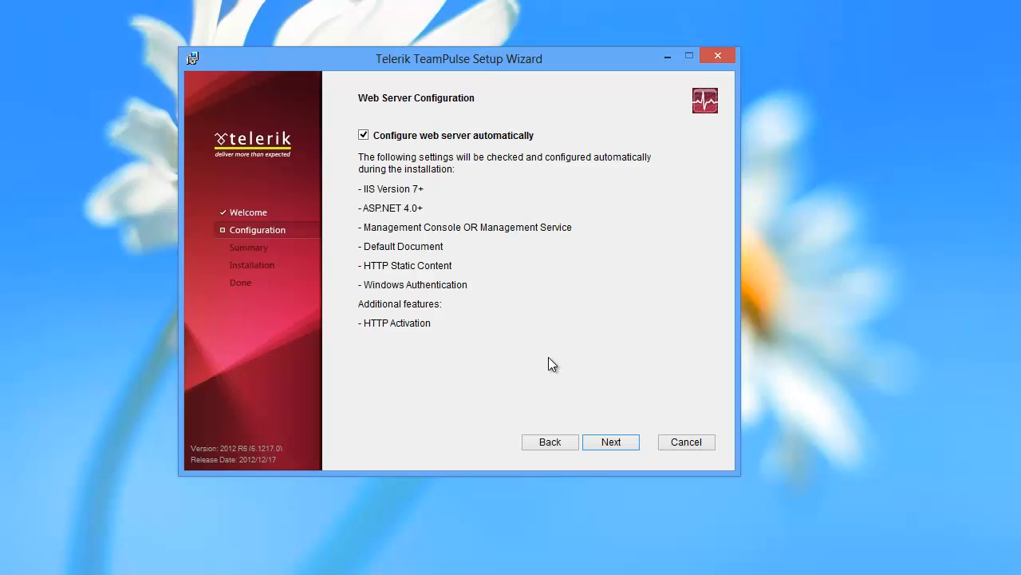
click(602, 445)
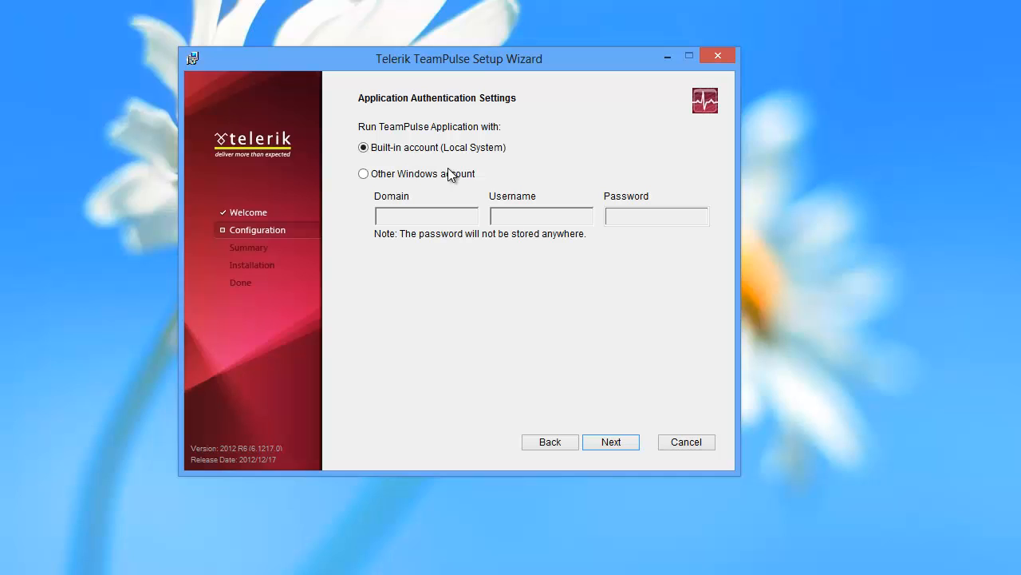
- Run the TeamPulse application with another Windows account, entering the domain telerik, the account username and the account password
click(364, 175)
click(407, 216)
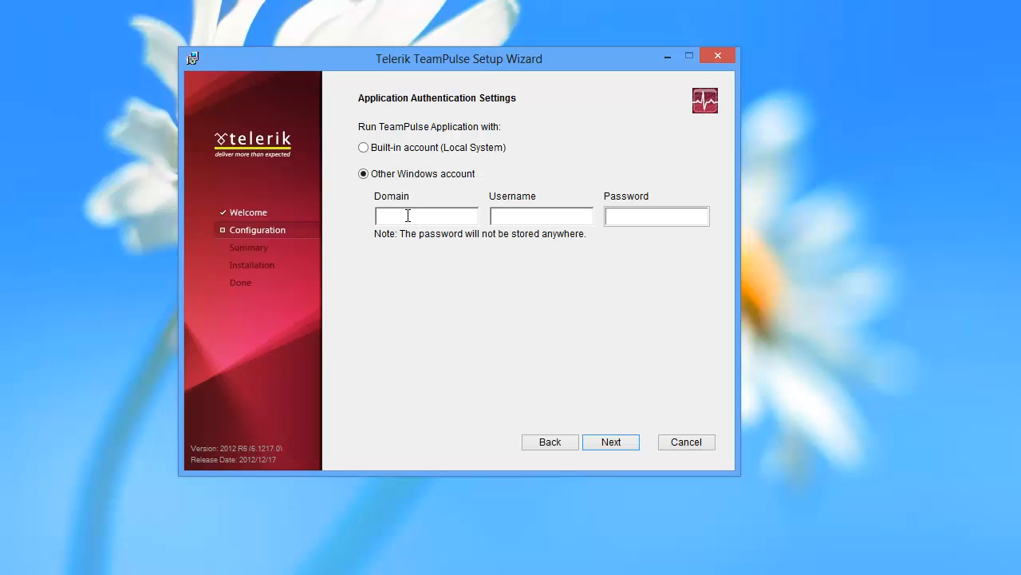
text(telerik)
key(Tab)
text(millan)
key(Tab)
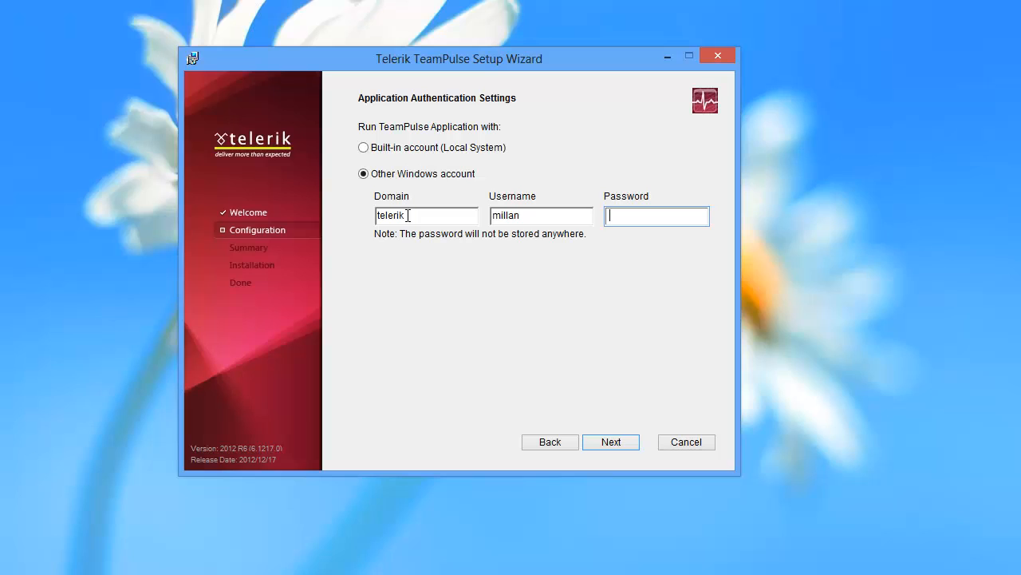
text(•••••••••)
click(606, 439)
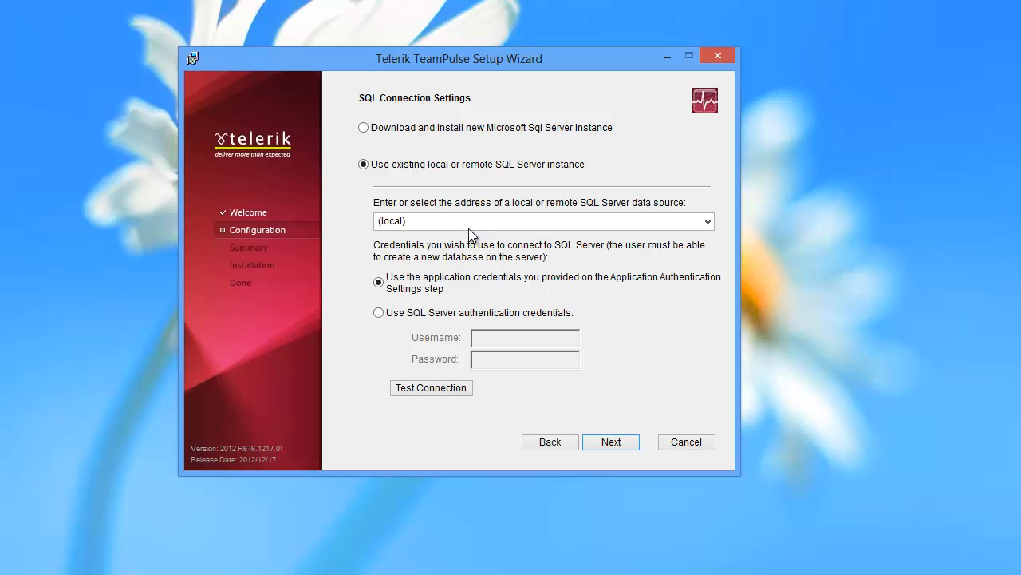
- Use the existing (local) SQL Server instance with the application credentials, and test the connection before continuing
click(709, 223)
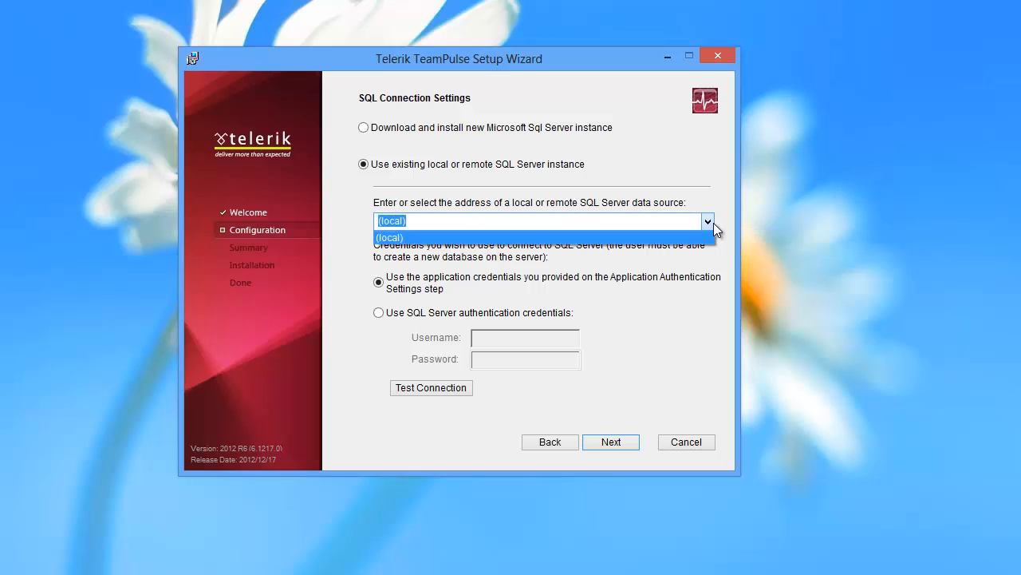
click(569, 285)
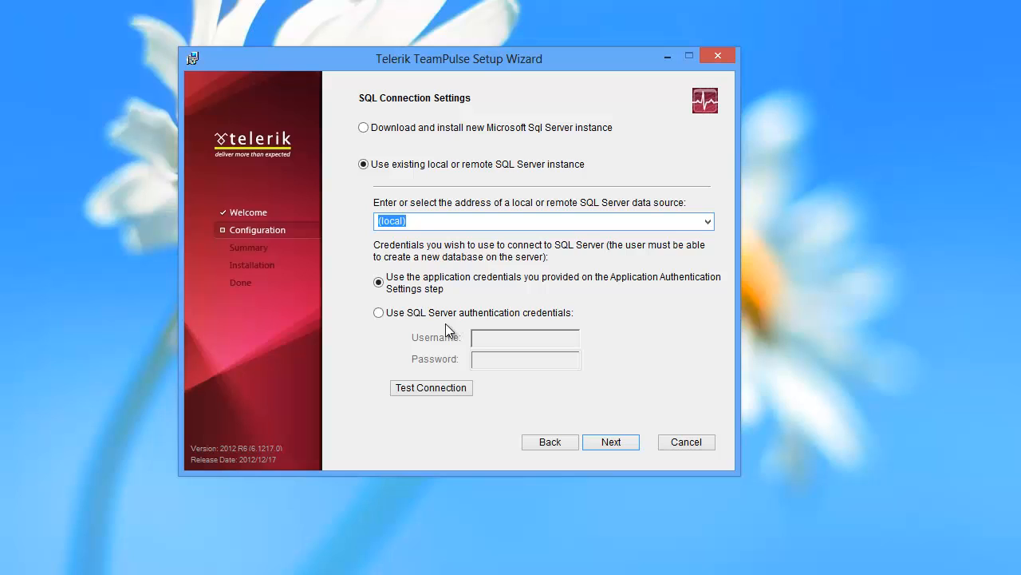
click(411, 388)
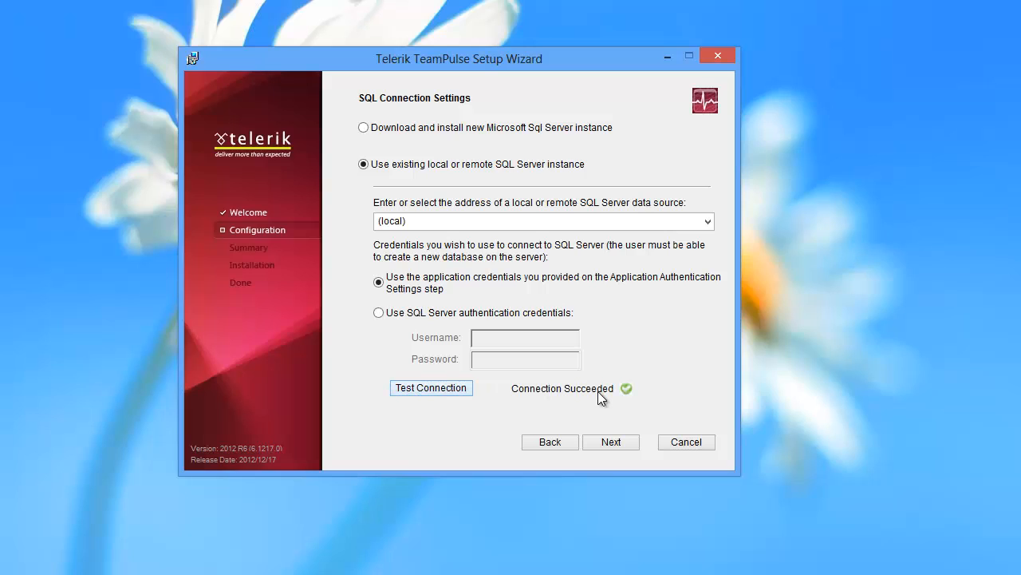
click(608, 442)
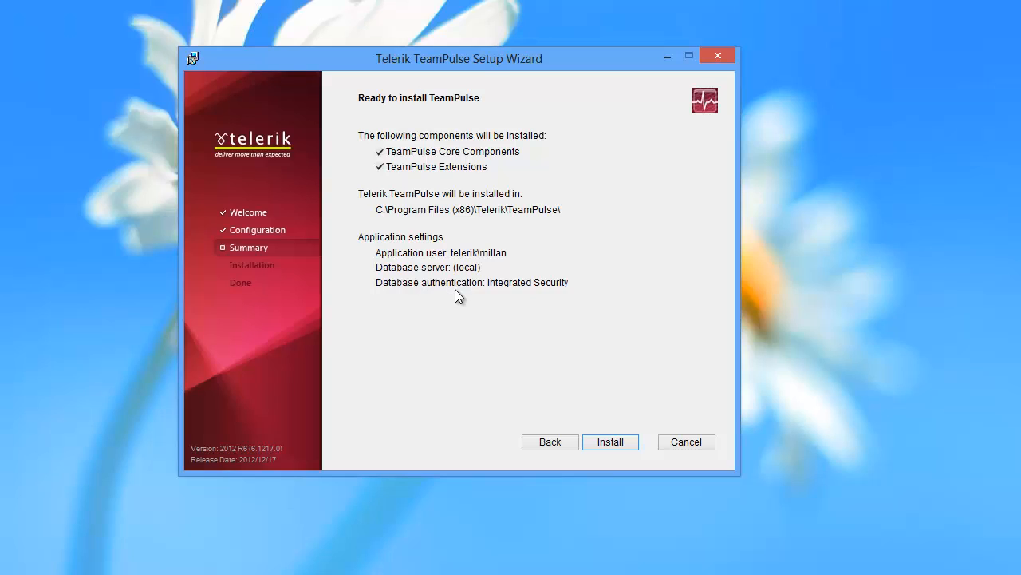
- Install TeamPulse with the summarized settings and finish the setup wizard
click(605, 439)
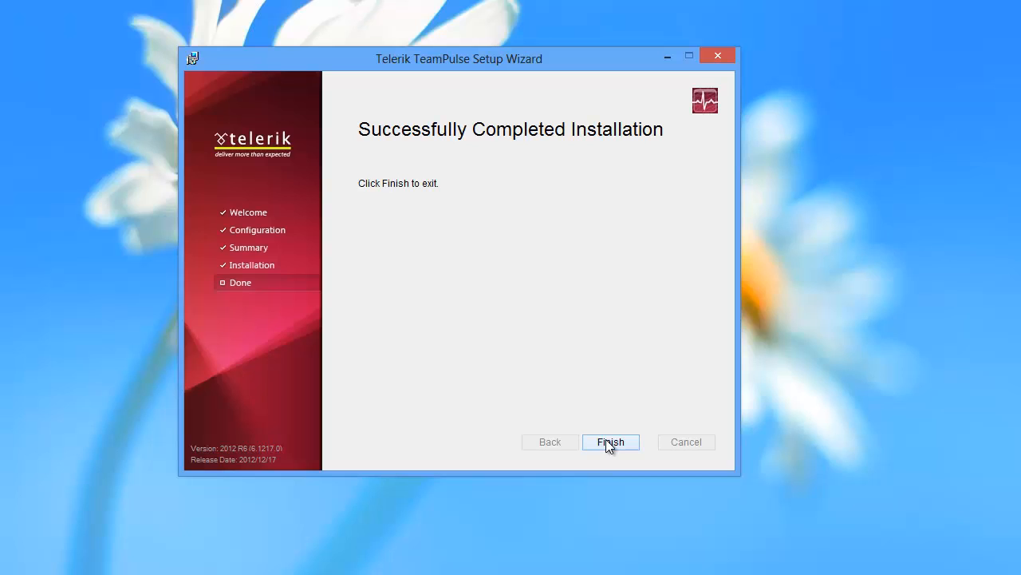
click(605, 439)
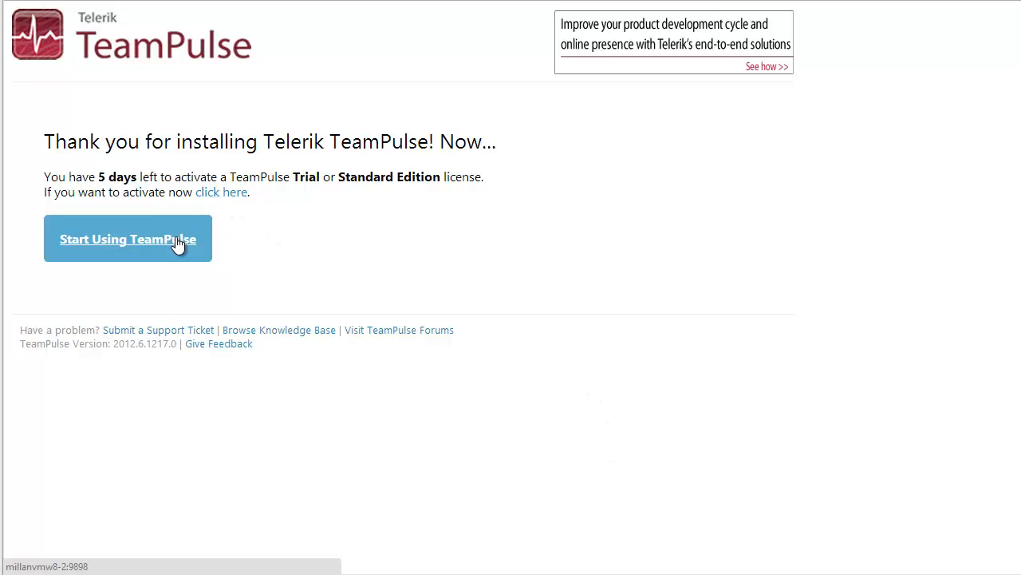
- Go to license activation from the TeamPulse thank-you page and log in using Windows credentials
click(218, 192)
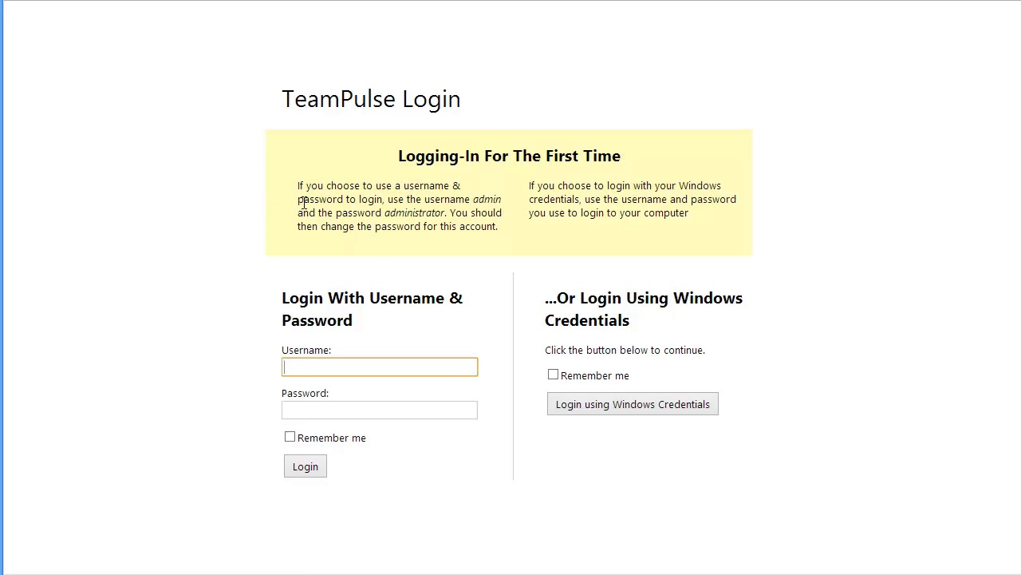
click(590, 405)
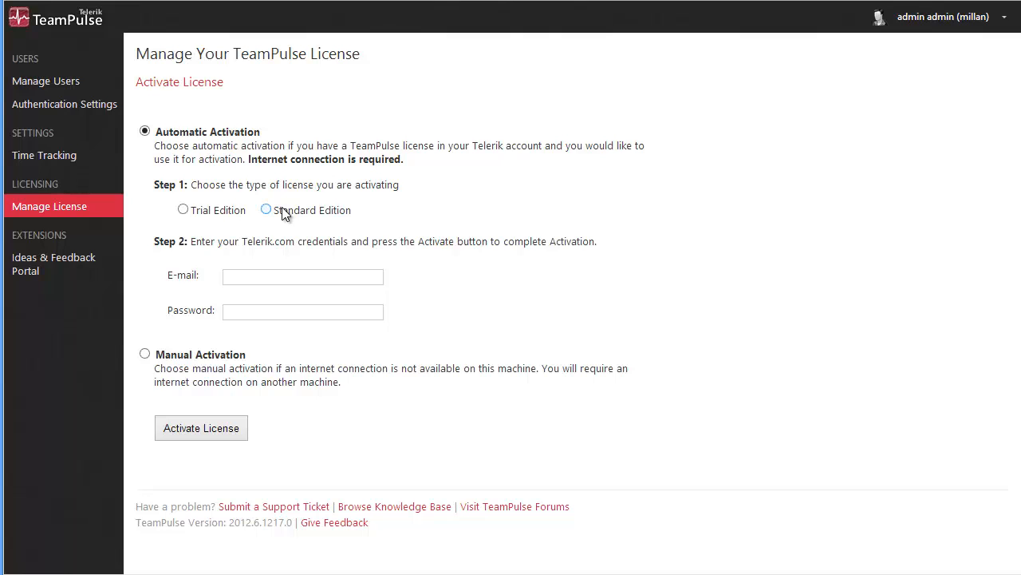
- Try to activate the Standard Edition license automatically with the Telerik account e-mail and password
click(268, 272)
text(ramiro)
key(Down)
key(Tab)
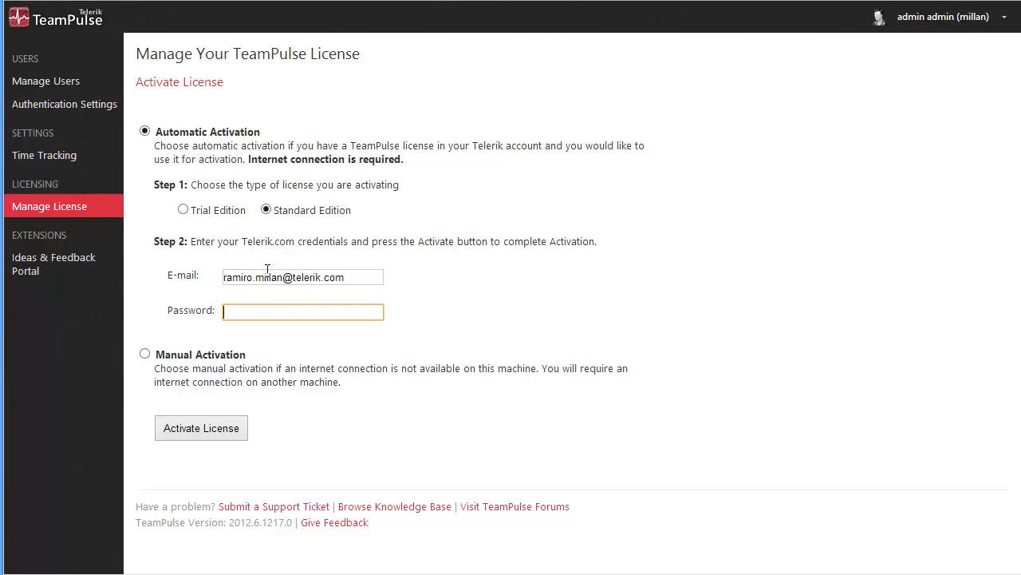
text(•••••••)
click(202, 425)
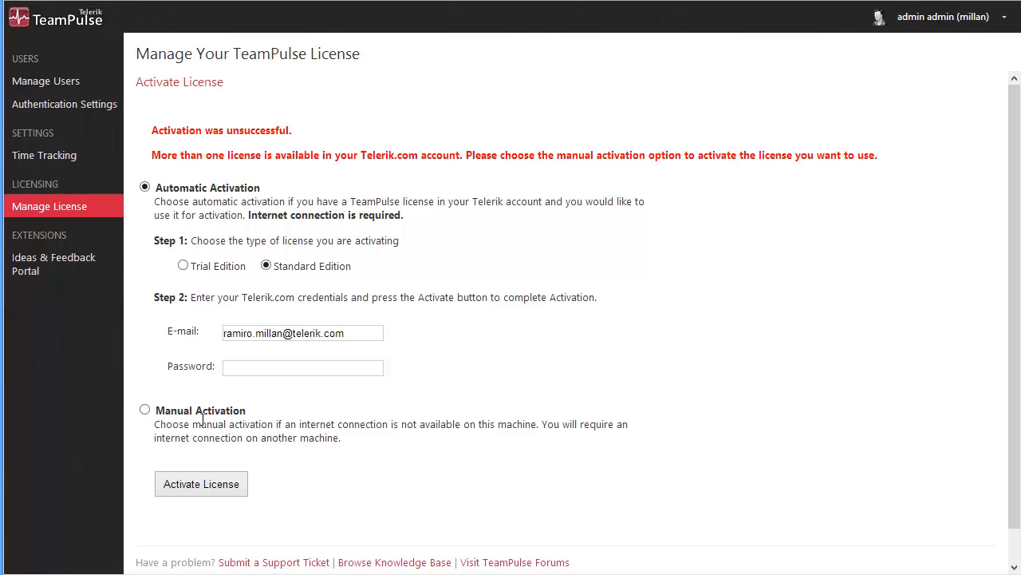
- Choose Manual Activation, copy the Machine Info Key and open the Manual Registration Form
click(145, 409)
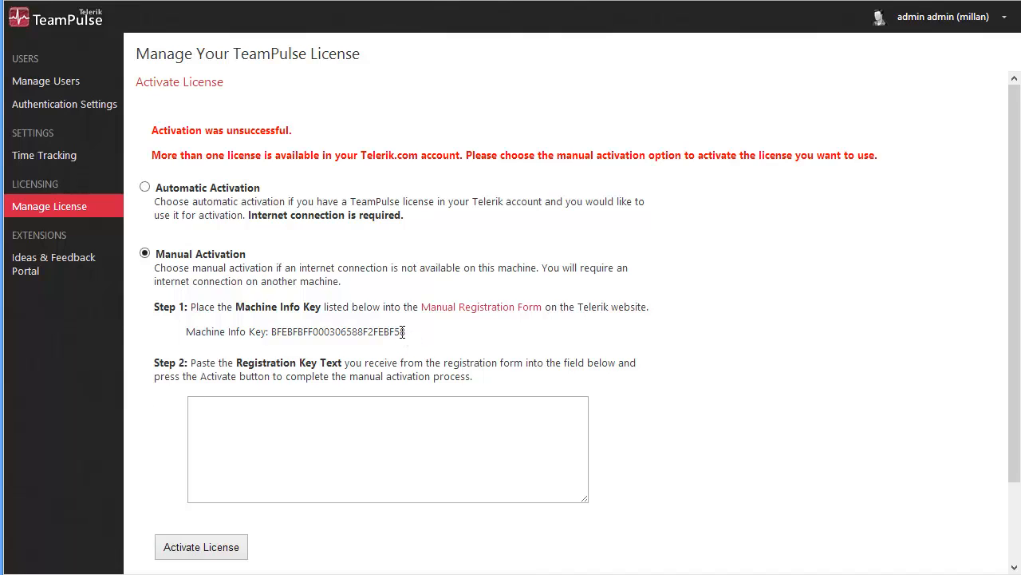
drag(407, 334, 274, 337)
key(ctrl+c)
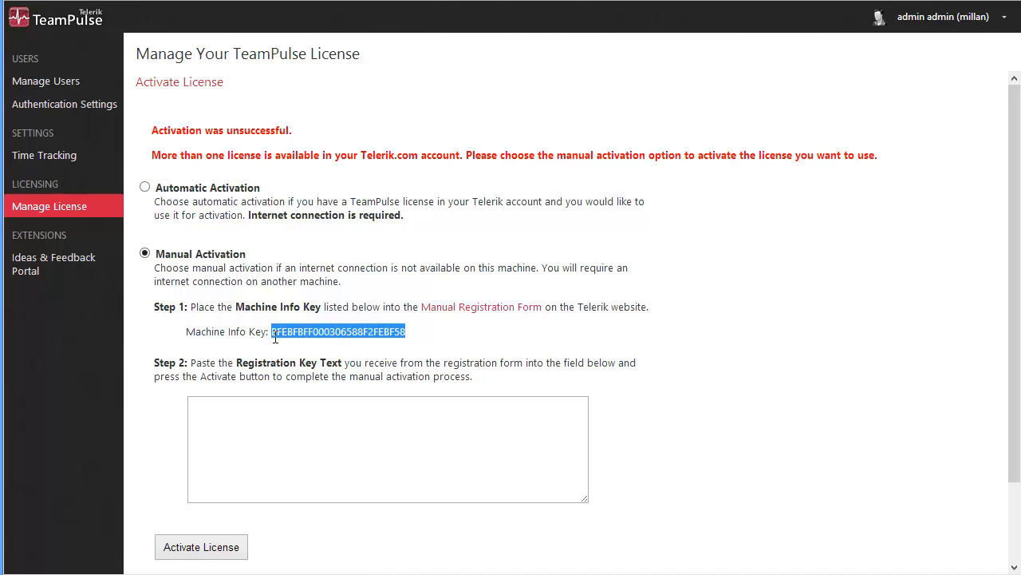
click(464, 307)
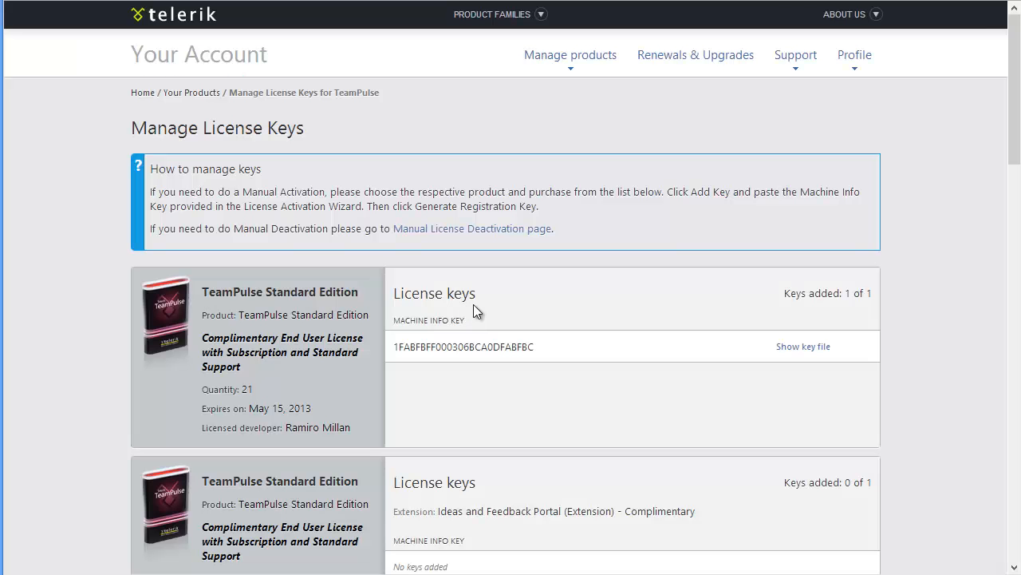
- Add the copied Machine Info Key to the TeamPulse Standard Edition license expiring Feb 14, 2013, and generate its registration key
scroll(607, 423, down, 10)
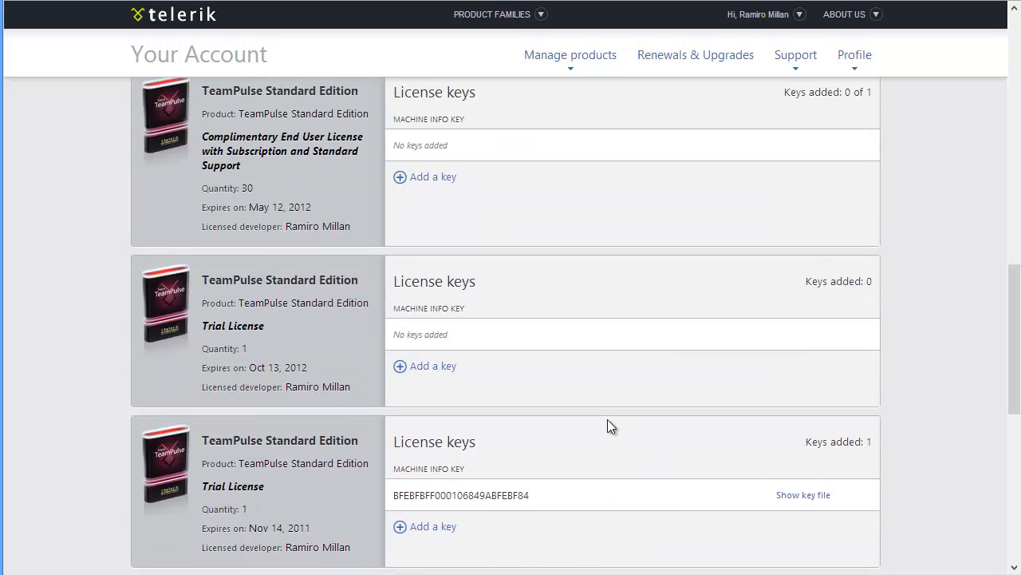
scroll(607, 423, up, 4)
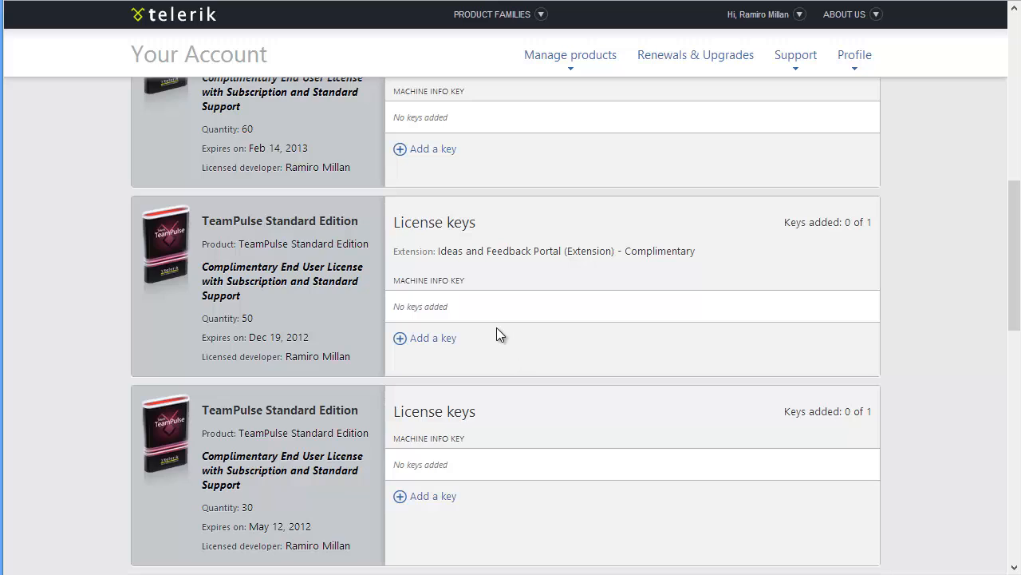
scroll(497, 326, up, 8)
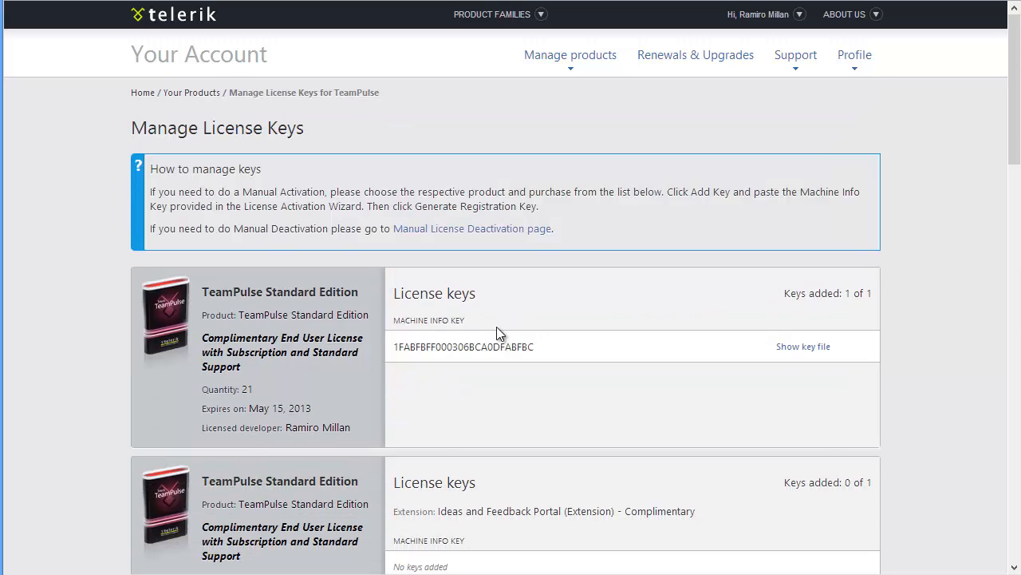
scroll(497, 334, down, 2)
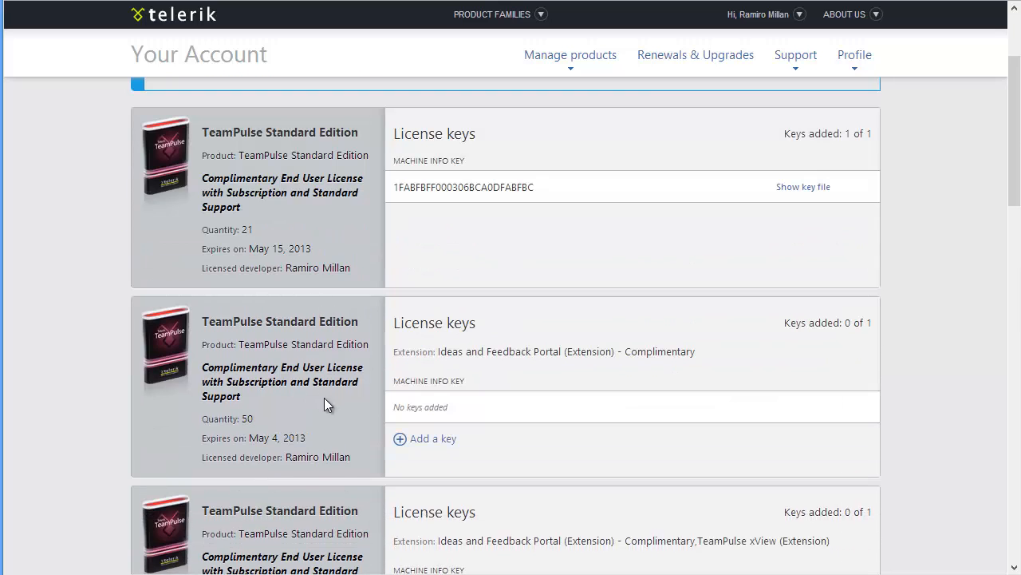
scroll(336, 423, down, 4)
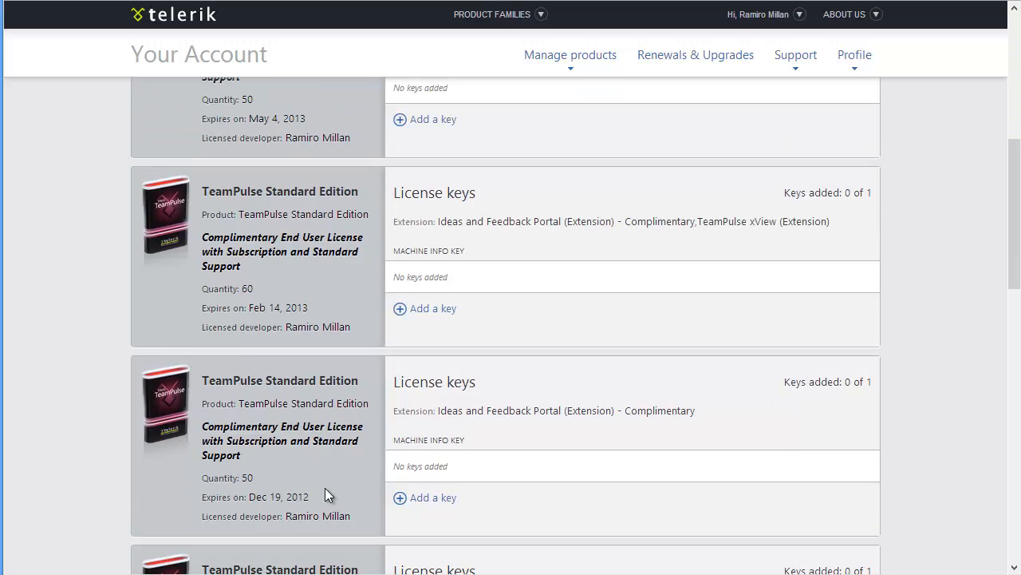
click(421, 310)
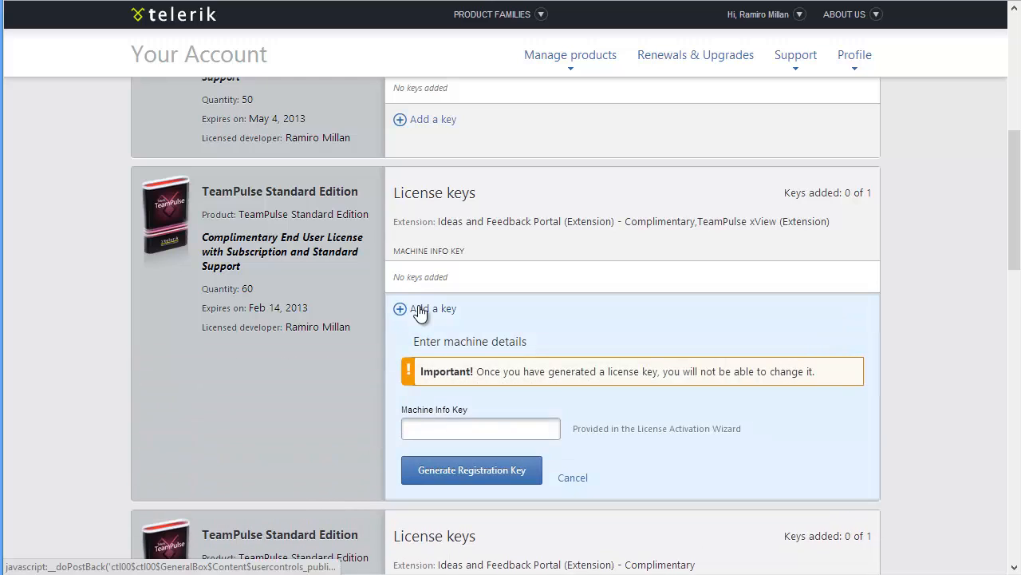
click(447, 425)
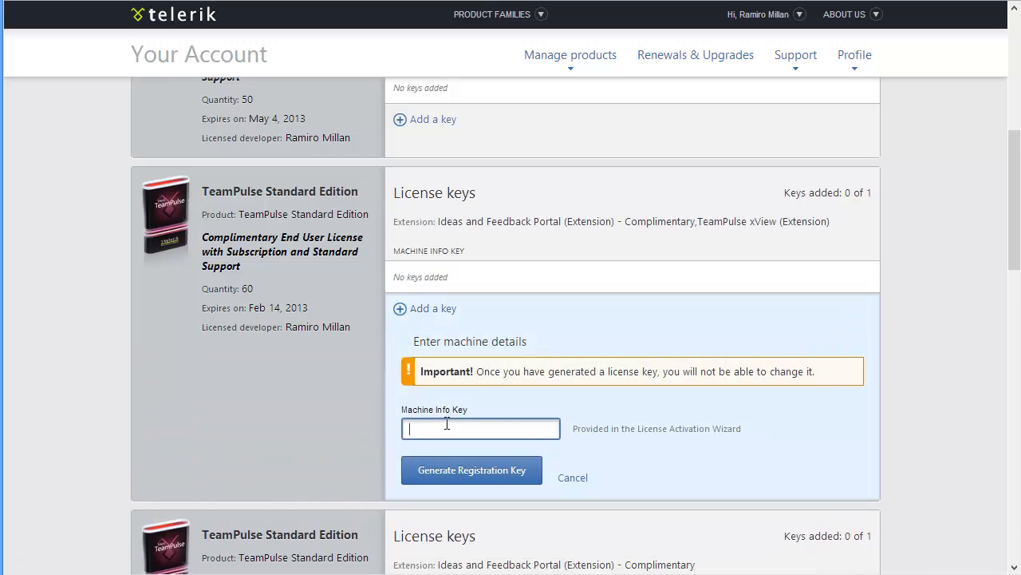
key(ctrl+v)
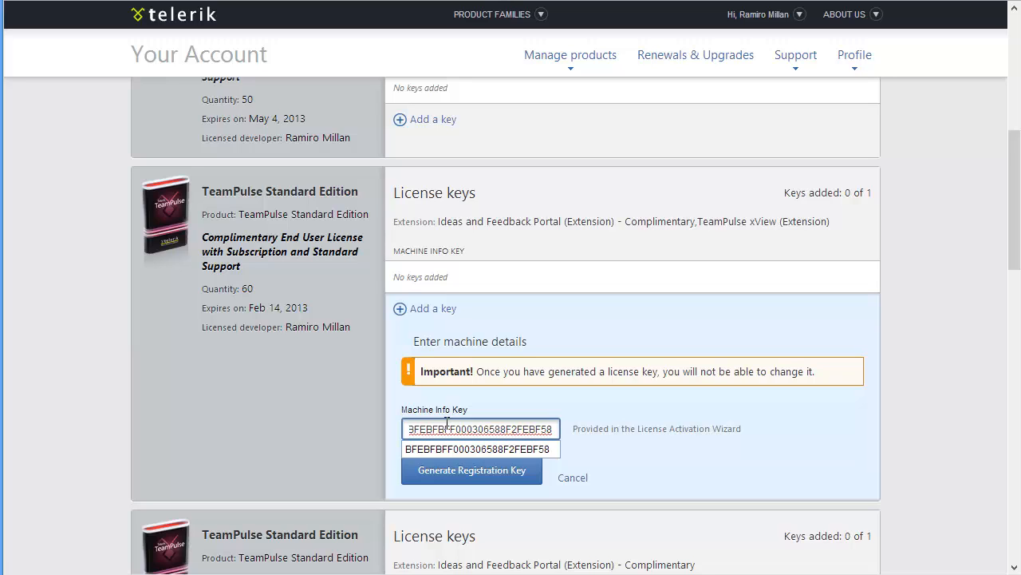
click(461, 472)
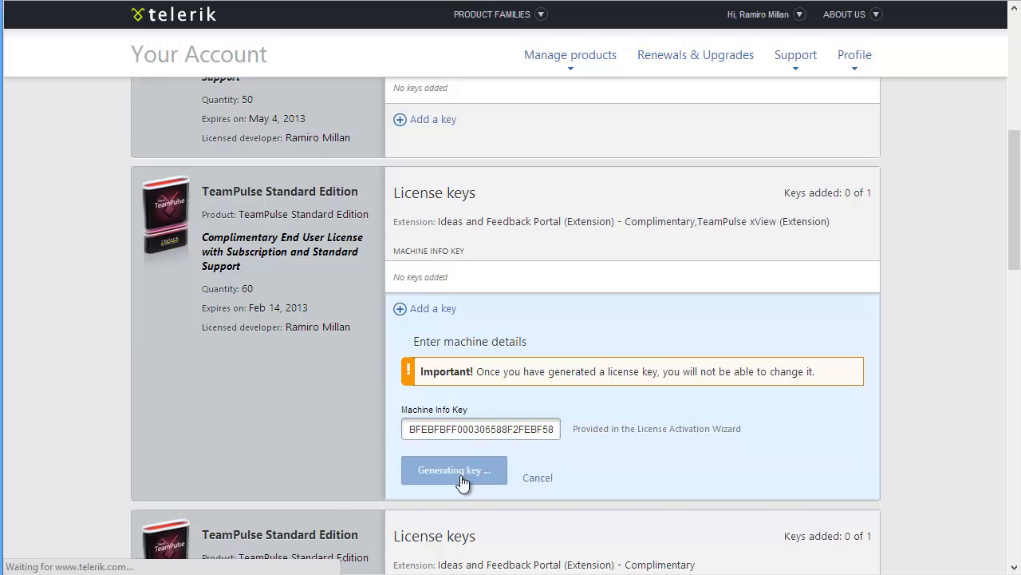
- Copy the generated registration key into TeamPulse's Registration Key Text field and activate the license
scroll(461, 475, down, 3)
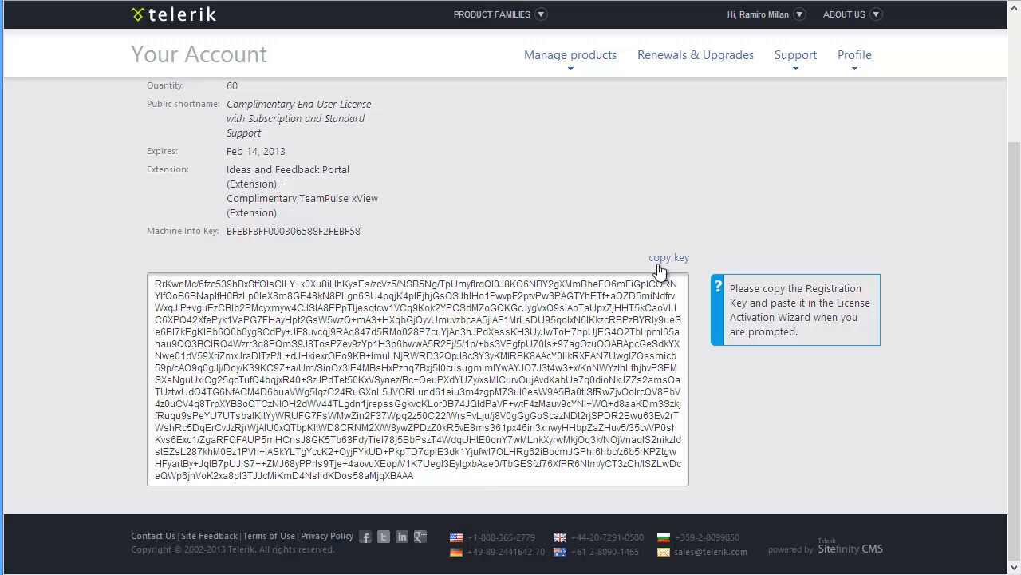
drag(417, 475, 156, 289)
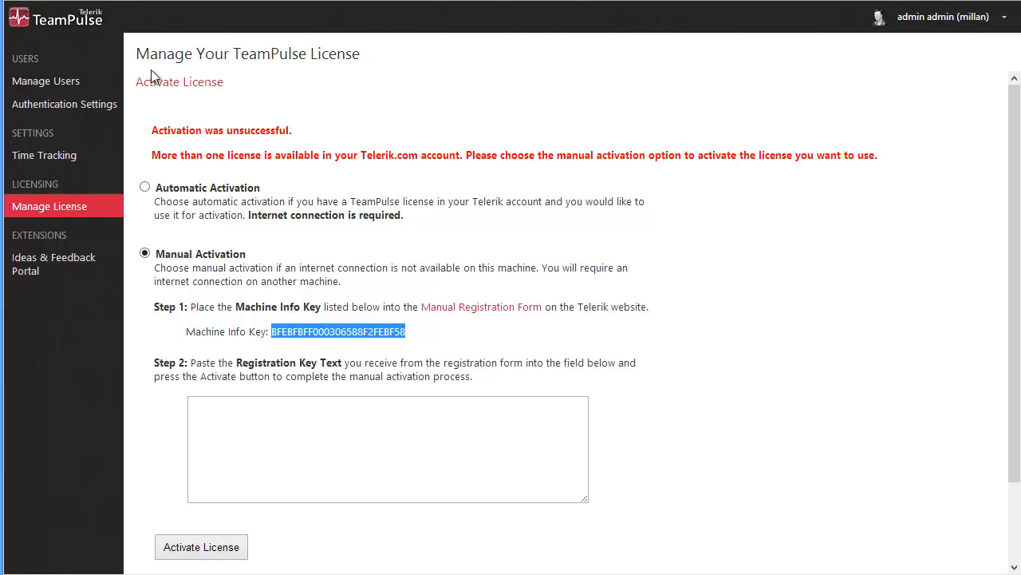
click(285, 422)
key(ctrl+v)
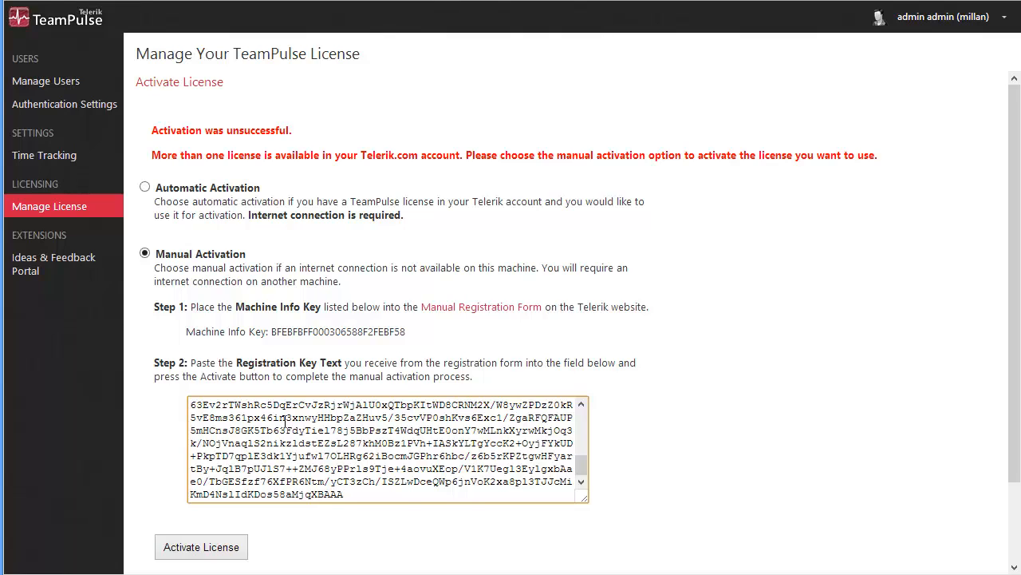
click(215, 549)
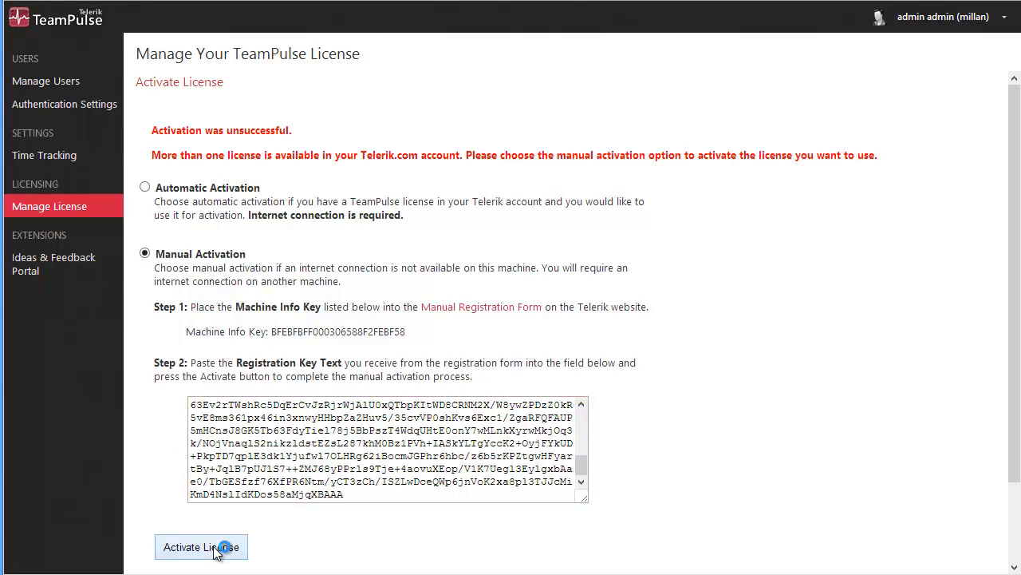